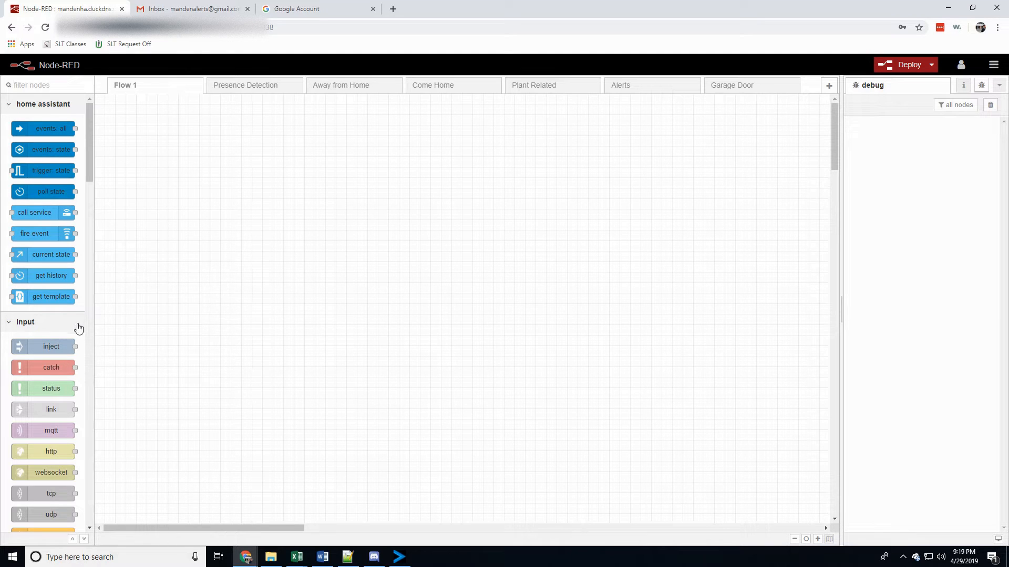
# Add an inject node and an email output node to Flow 1 and wire the inject node to the email node.
pyautogui.moveTo(43, 346); pyautogui.dragTo(157, 210)
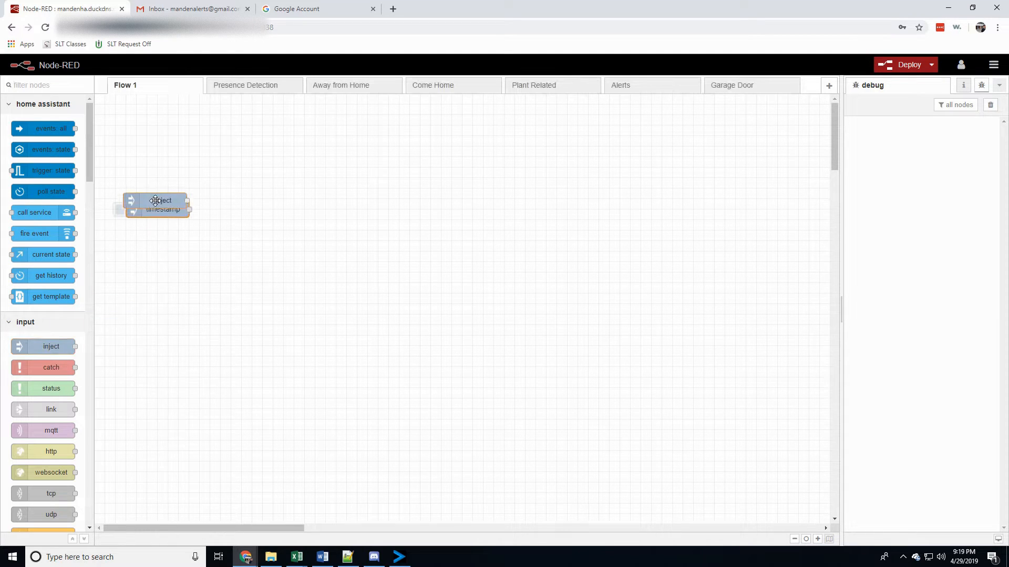
pyautogui.click(60, 85)
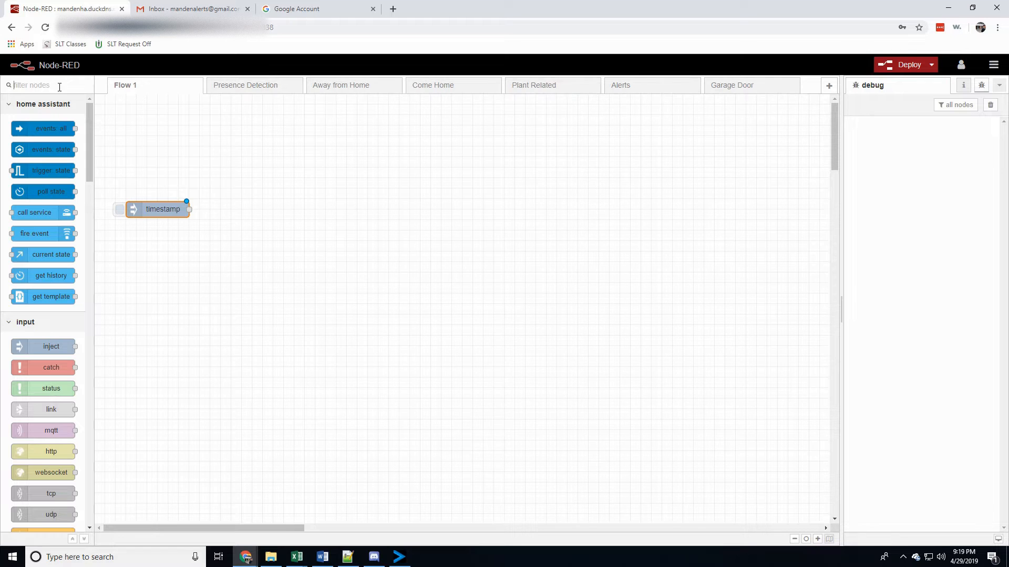
pyautogui.write('email')
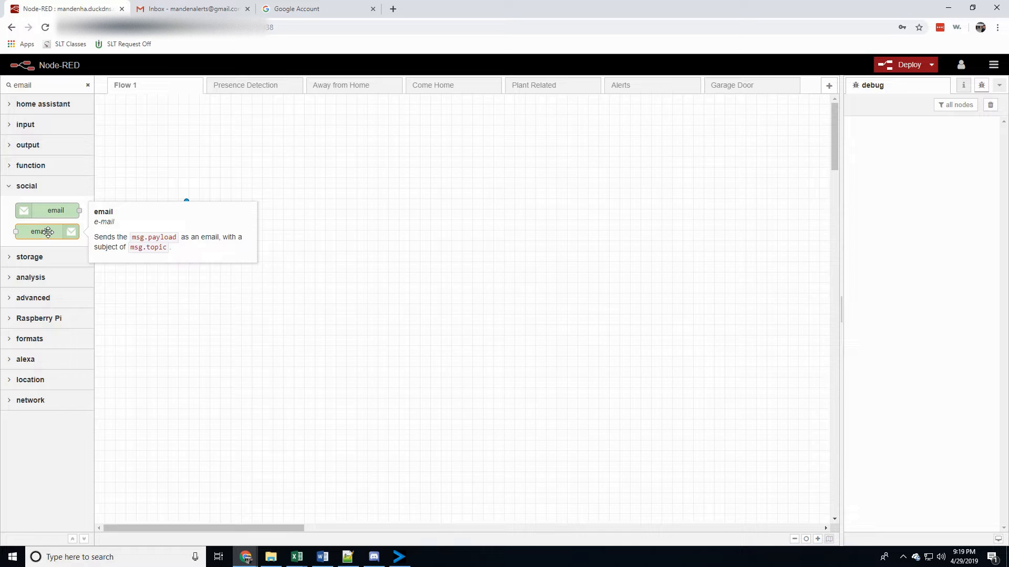
pyautogui.moveTo(48, 231); pyautogui.dragTo(283, 209)
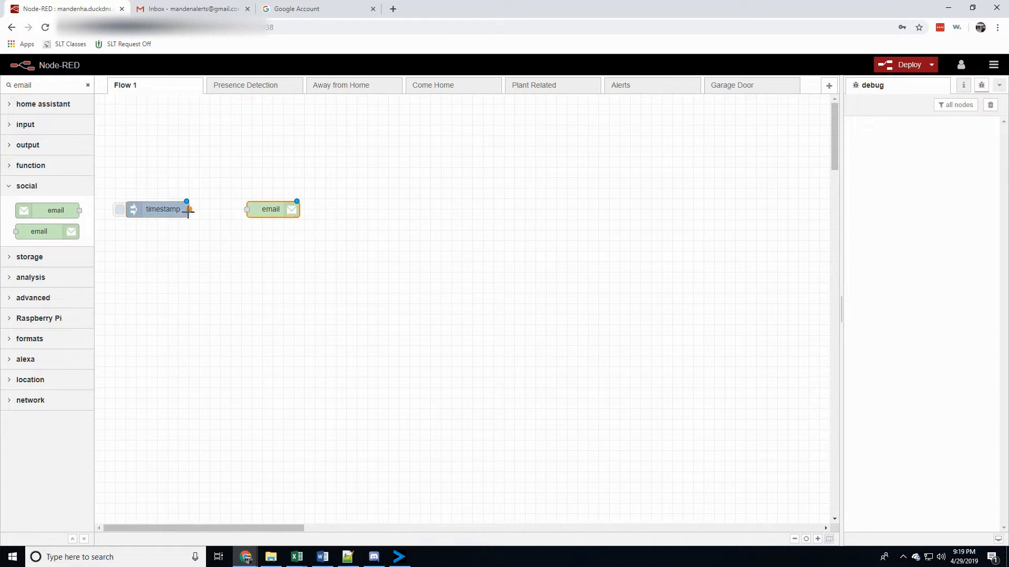
pyautogui.moveTo(188, 210); pyautogui.dragTo(247, 209)
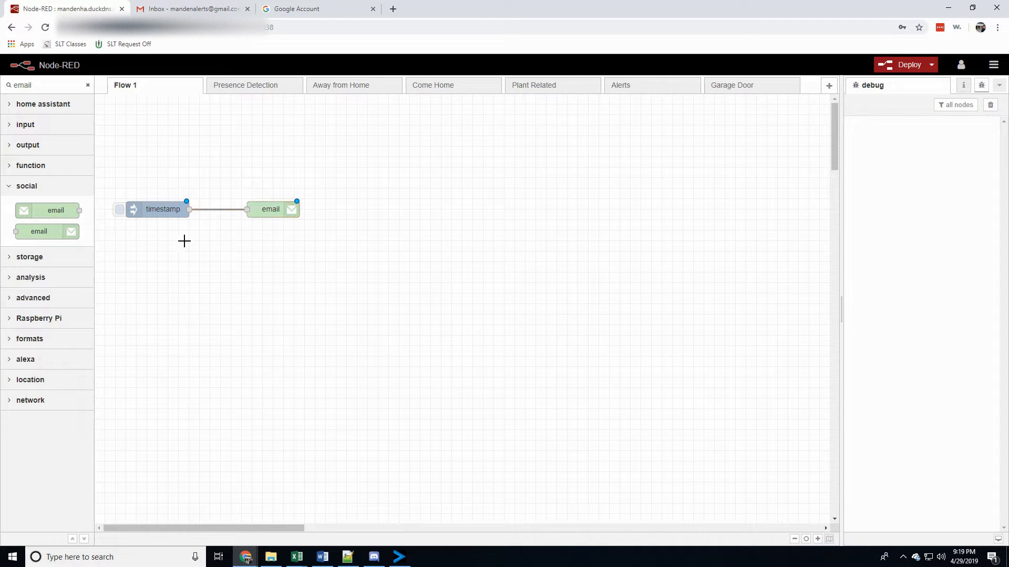
# Configure the inject node with string payload "Test Email", topic "Test Subject" and name "Test Email".
pyautogui.doubleClick(159, 209)
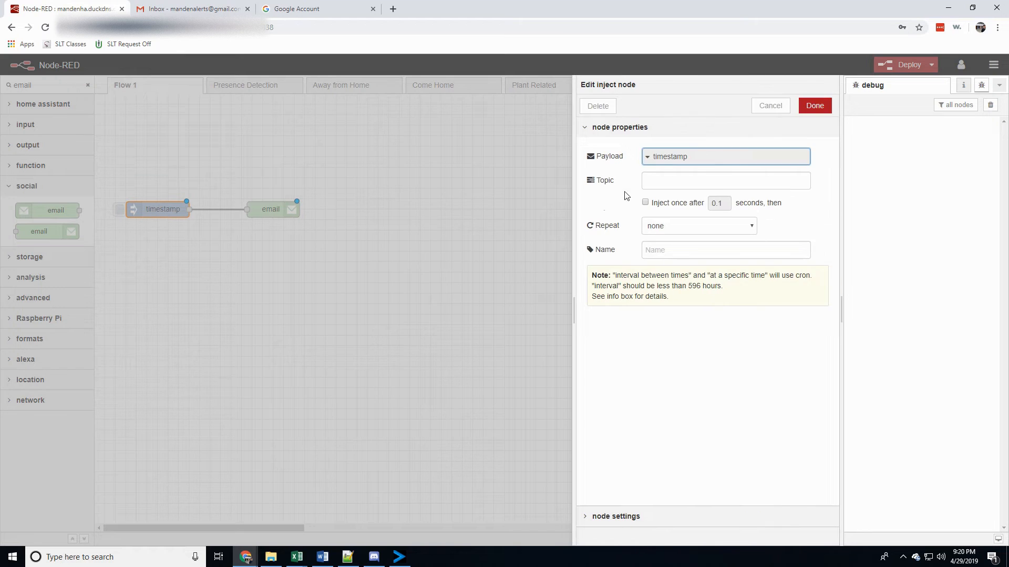
pyautogui.click(671, 158)
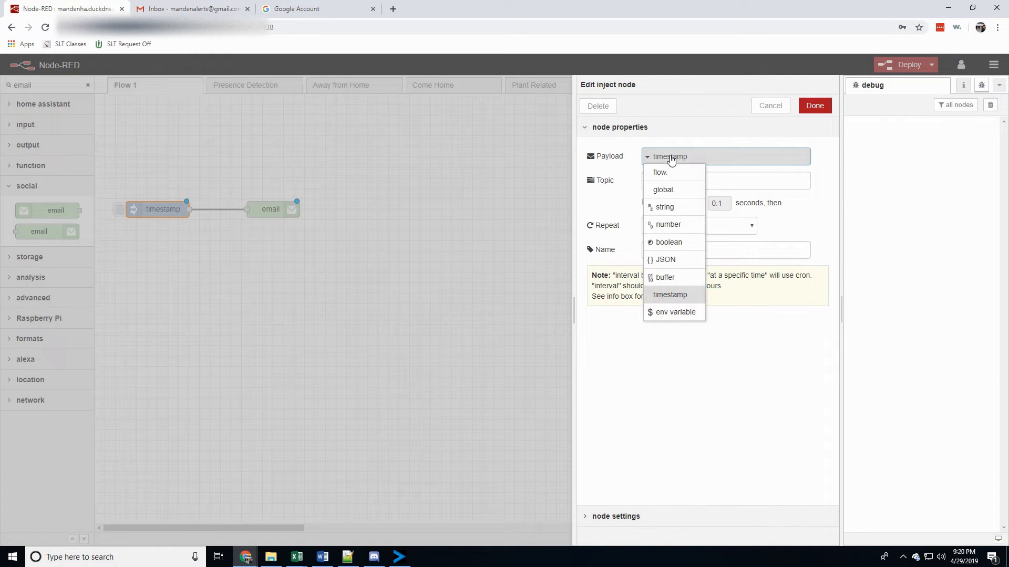
pyautogui.click(681, 207)
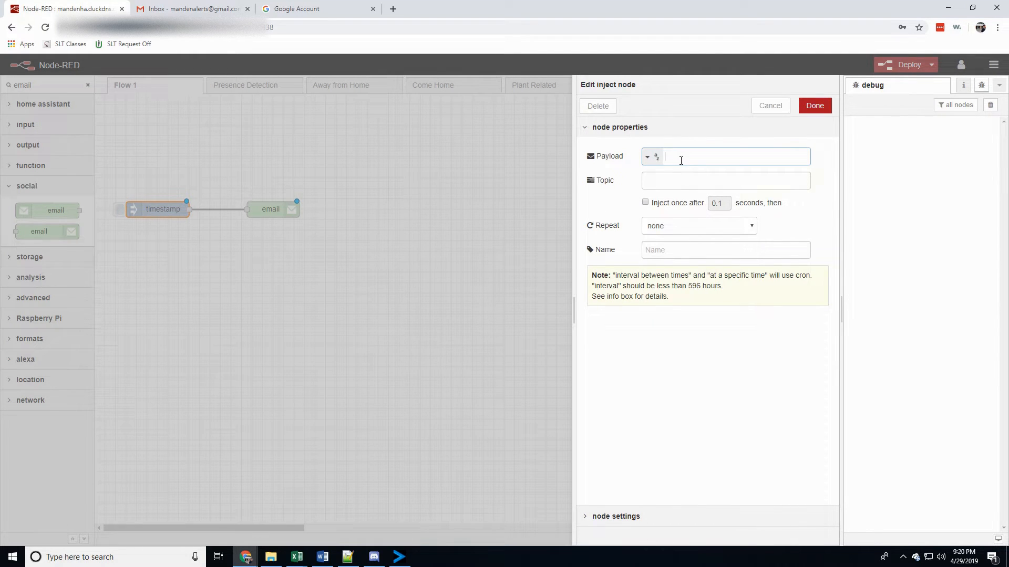
pyautogui.write('Test Email')
pyautogui.click(690, 182)
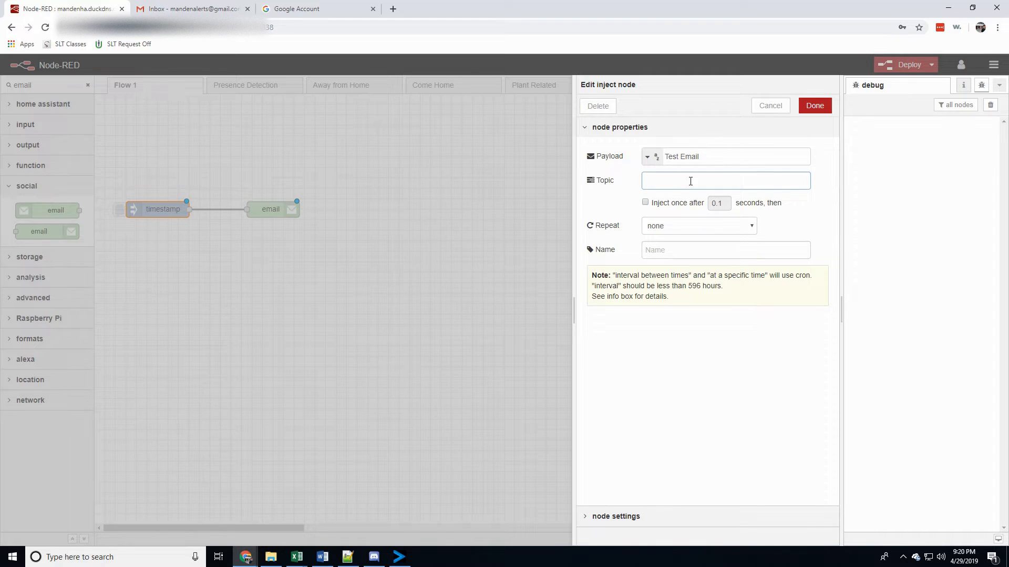
pyautogui.write('Test Subject')
pyautogui.click(695, 251)
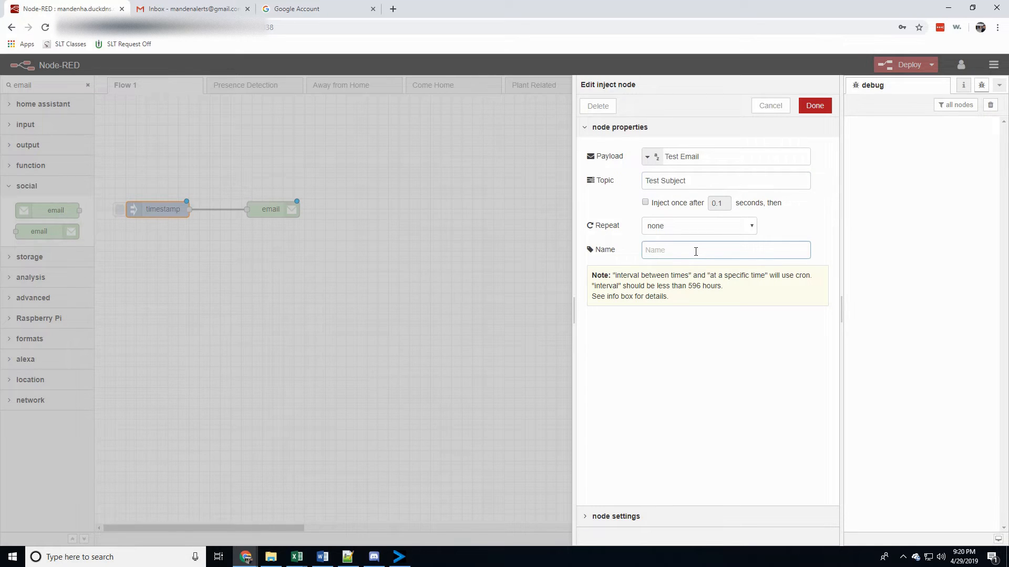
pyautogui.write('Test Email')
pyautogui.click(814, 105)
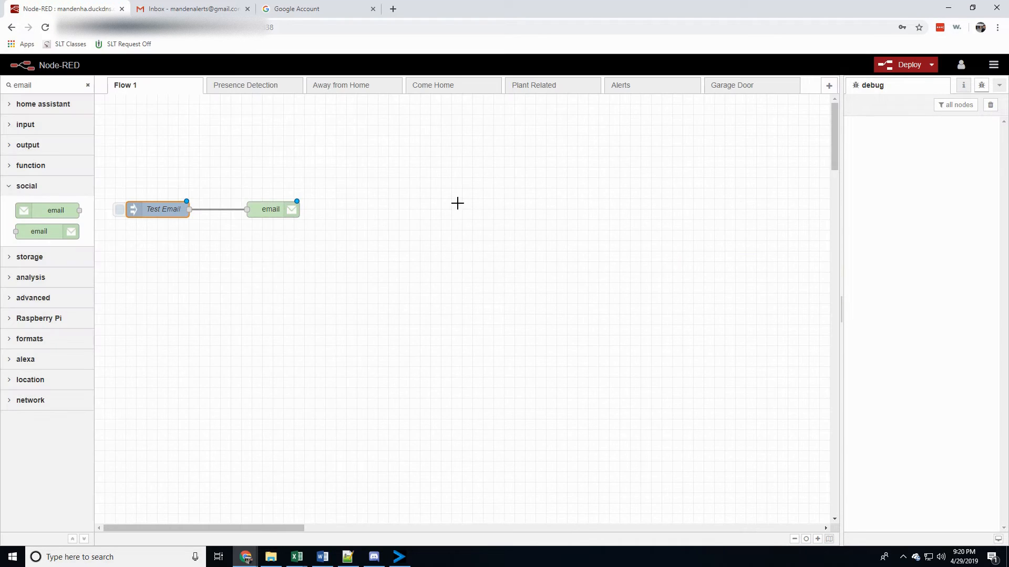
# Fill in the email node's recipient and user ID with the alert account's e-mail address.
pyautogui.click(266, 213)
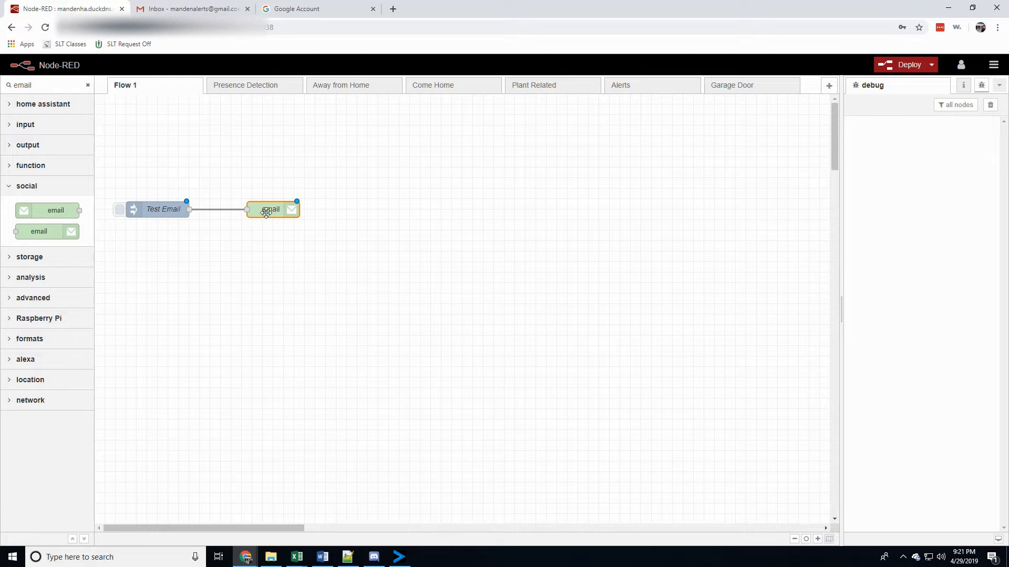
pyautogui.doubleClick(266, 213)
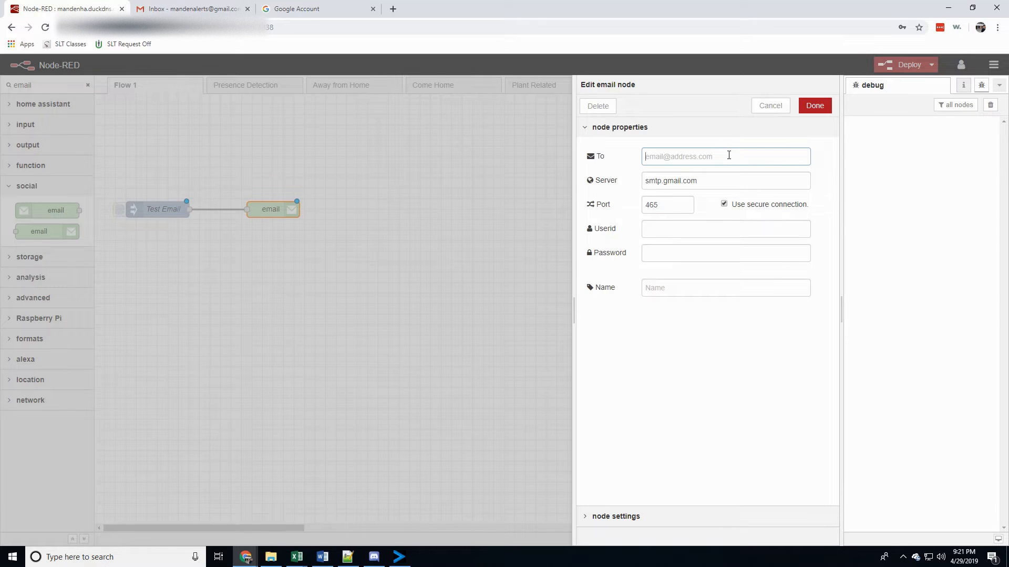
pyautogui.hotkey('ctrl', 'v')
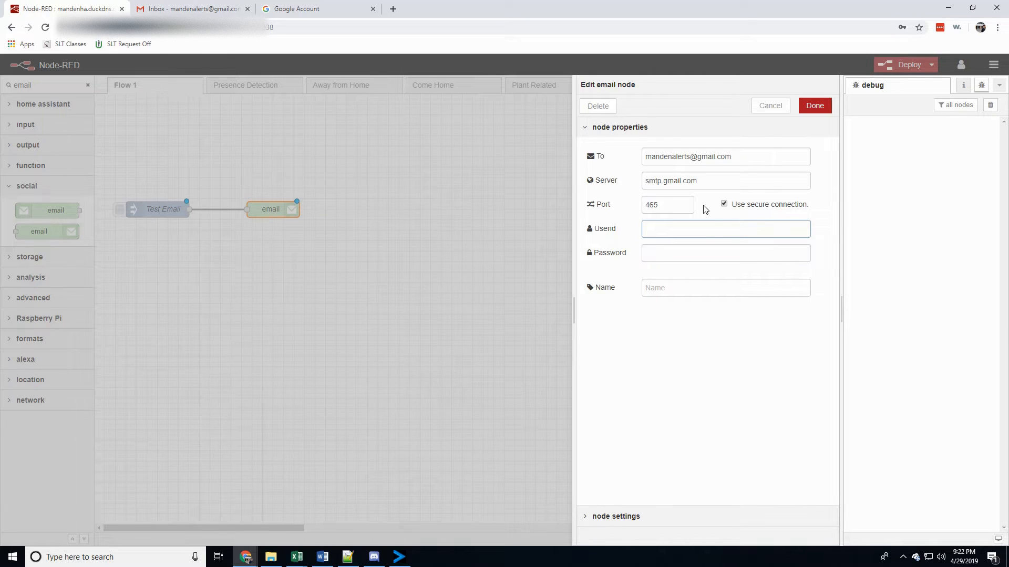
pyautogui.hotkey('ctrl', 'v')
pyautogui.press('Tab')
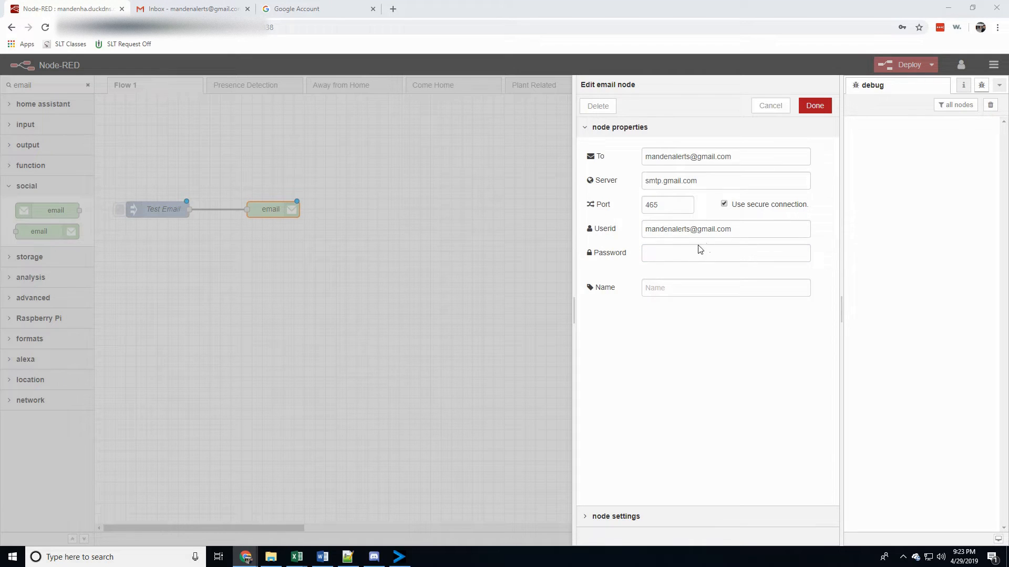
# Enter the account password in the email node and name the node after the alert mailbox.
pyautogui.click(672, 253)
pyautogui.hotkey('ctrl', 'v')
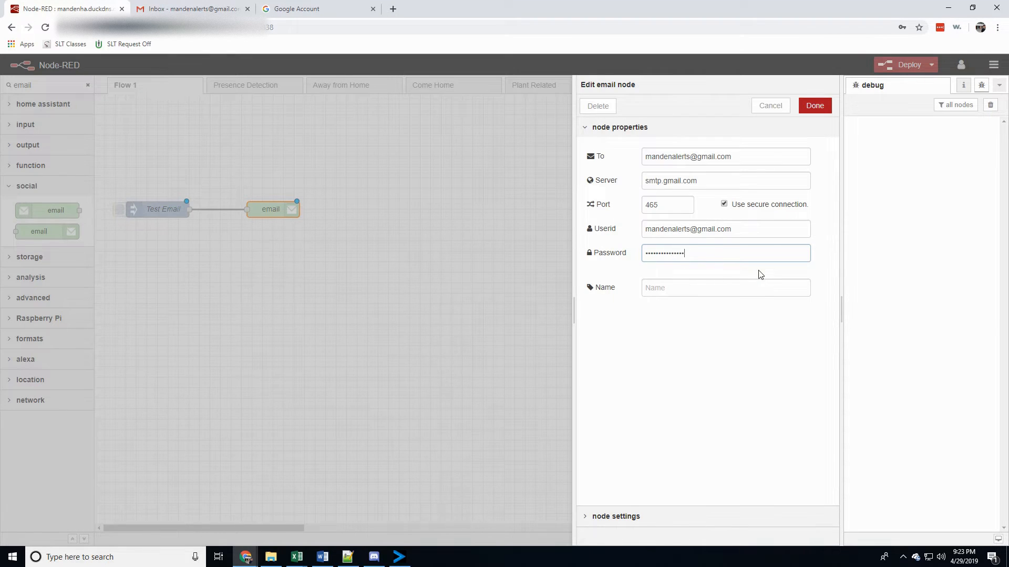
pyautogui.click(685, 288)
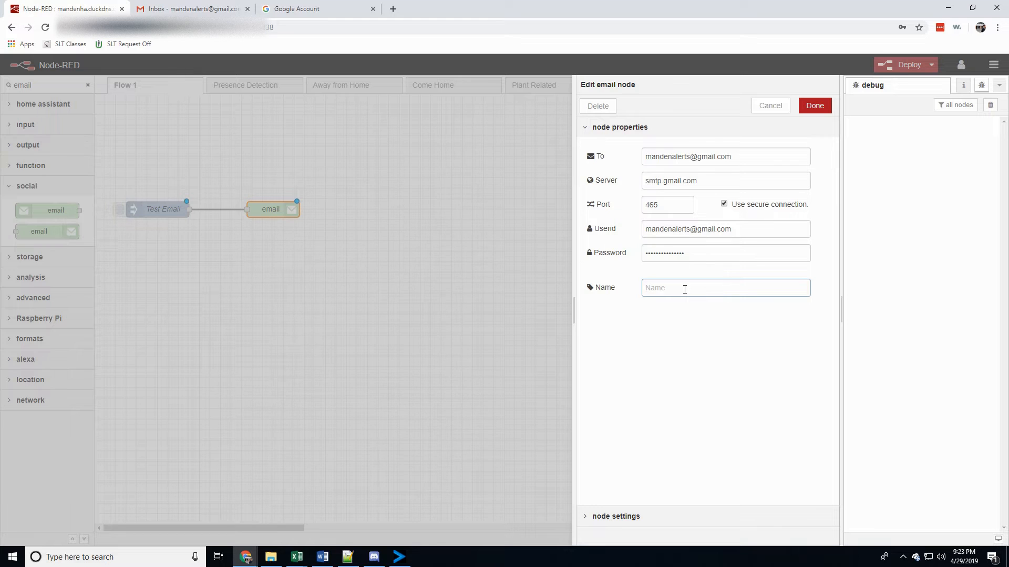
pyautogui.write('Email MandenAlerts')
pyautogui.click(814, 108)
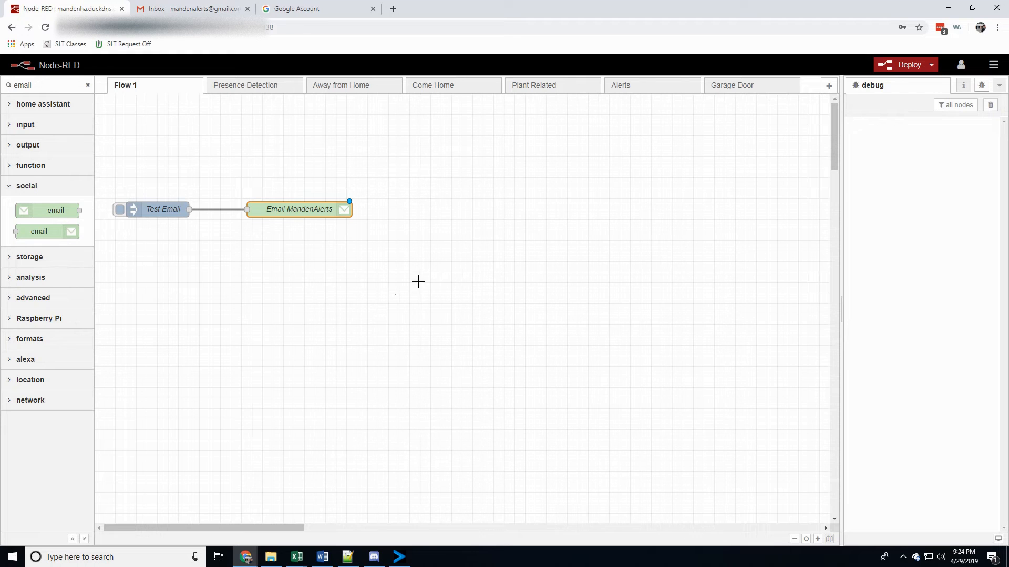
# Deploy and fire the Test Email flow, and open the received "Test Subject" message in the Gmail inbox.
pyautogui.click(908, 64)
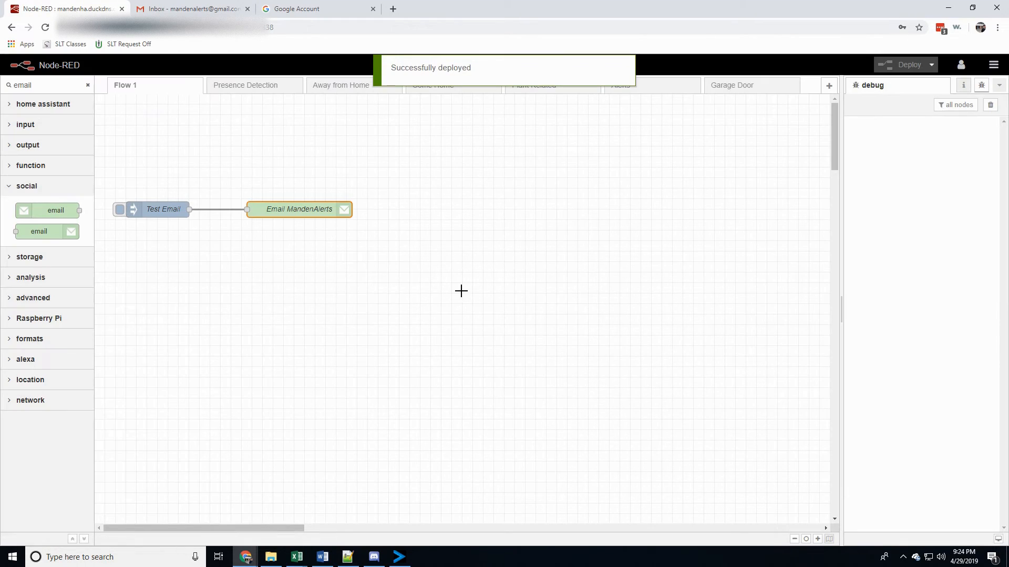
pyautogui.click(120, 211)
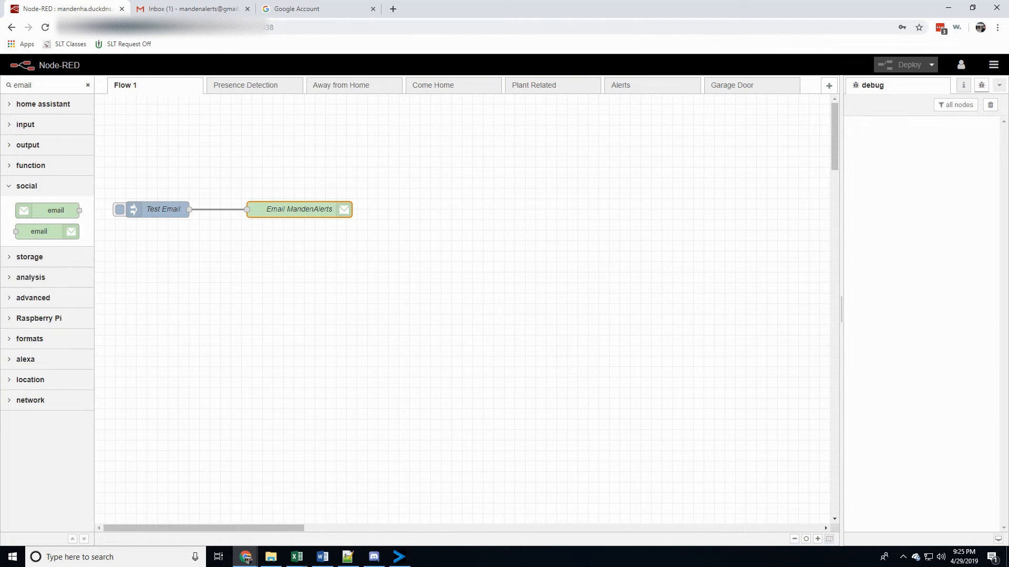
pyautogui.click(186, 11)
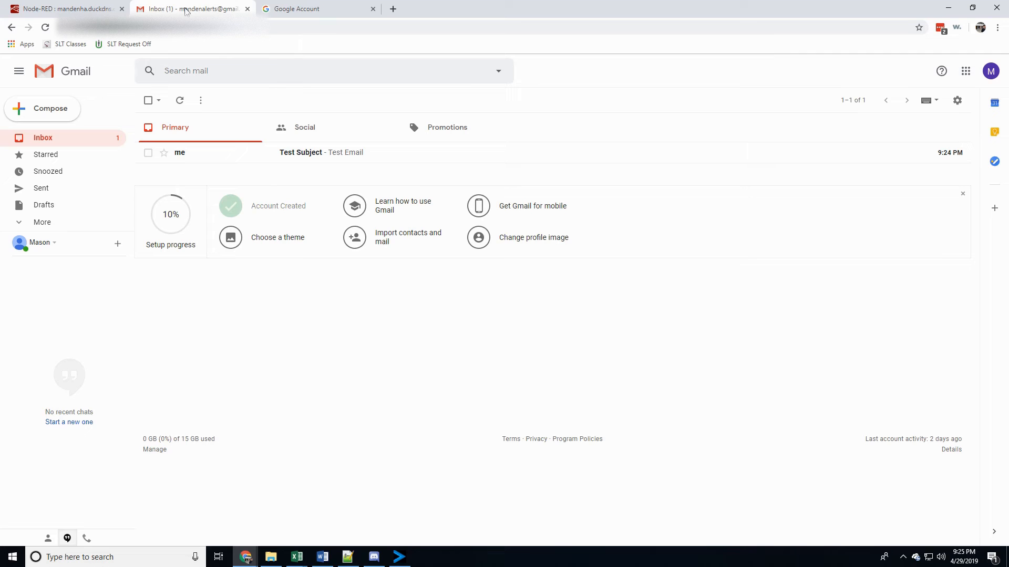
pyautogui.click(301, 155)
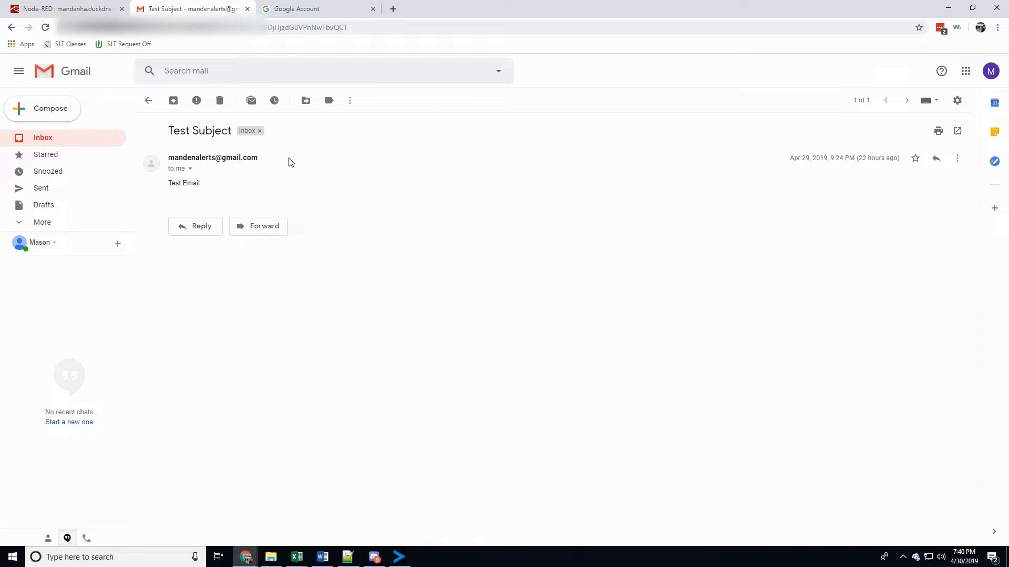
# Search the Google Account settings for "less" and open Less secure app access.
pyautogui.click(317, 12)
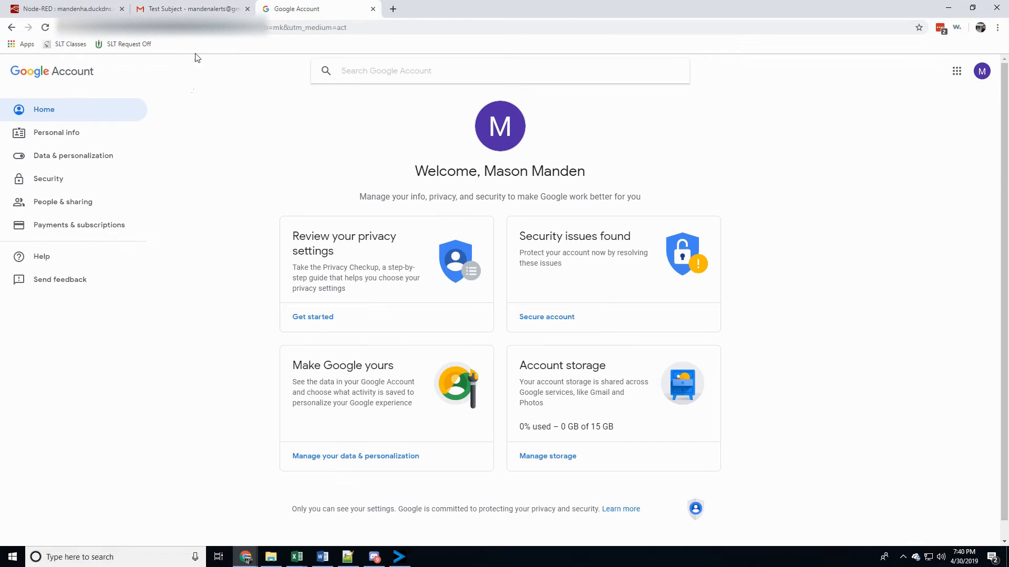
pyautogui.click(378, 82)
pyautogui.write('less')
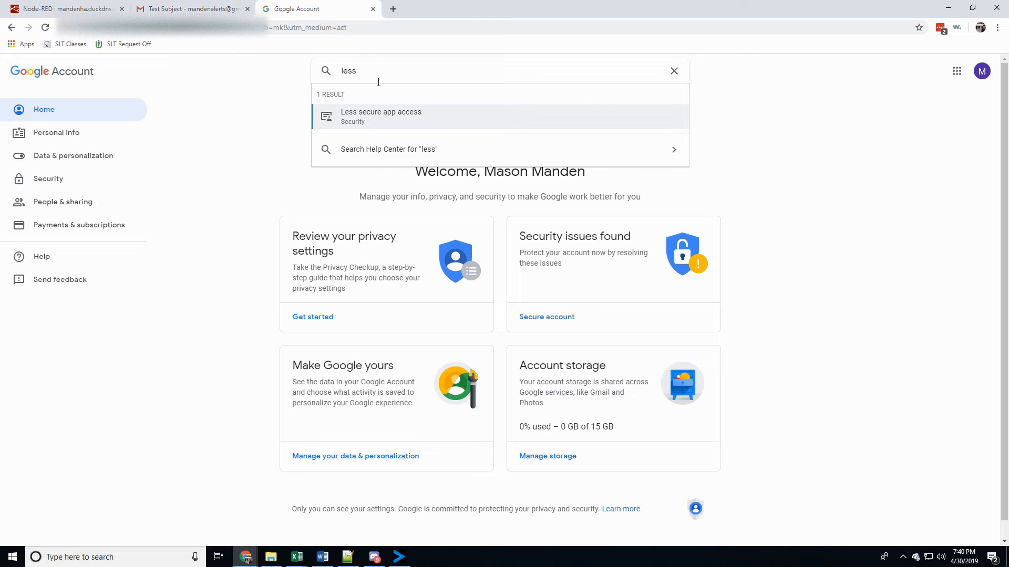
pyautogui.click(394, 111)
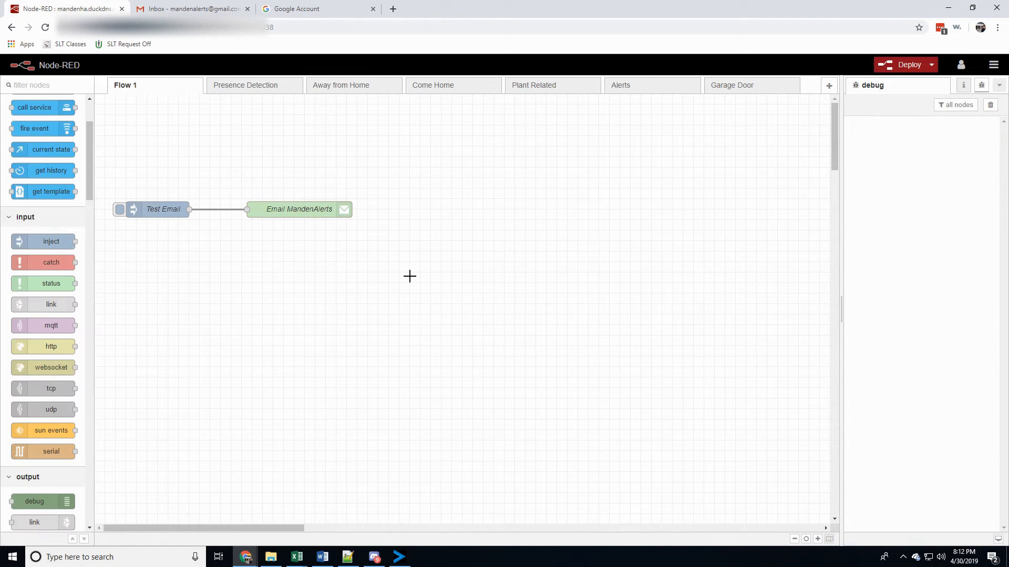
# Open the Alerts flow in Node-RED and review the settings of the Garage Door Open Time poll state node.
pyautogui.click(640, 91)
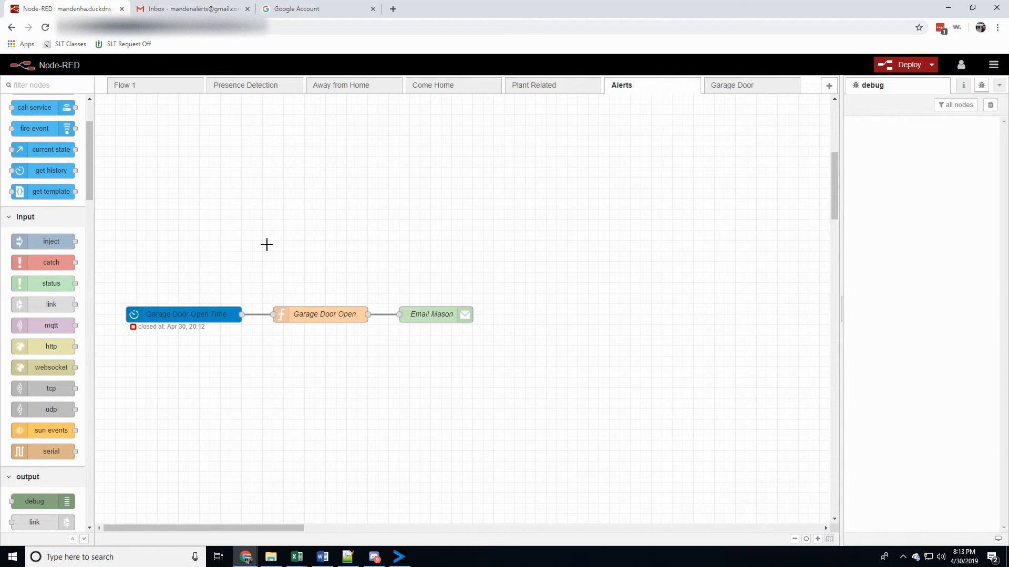
pyautogui.scroll(2, 47, 184)
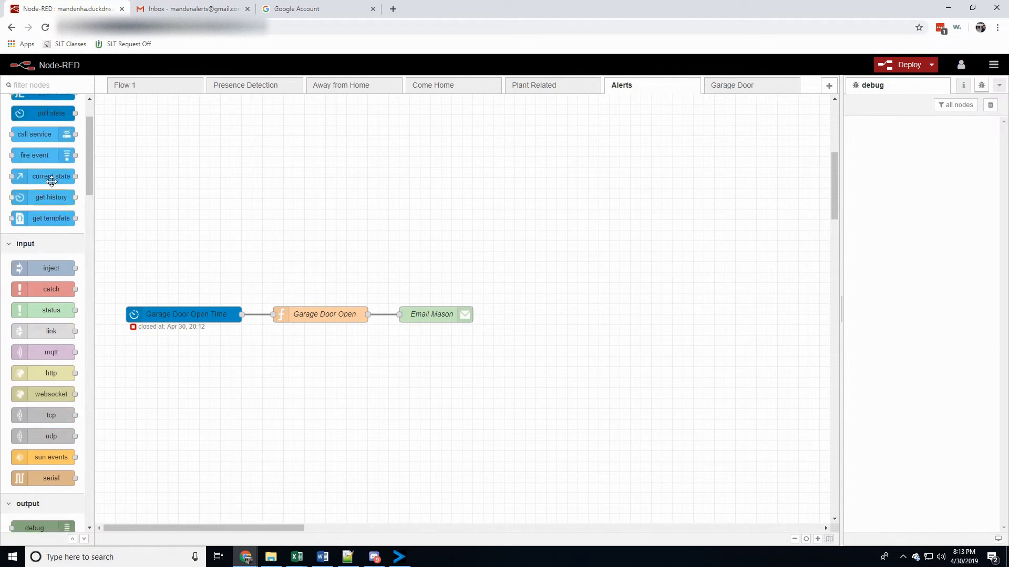
pyautogui.click(179, 314)
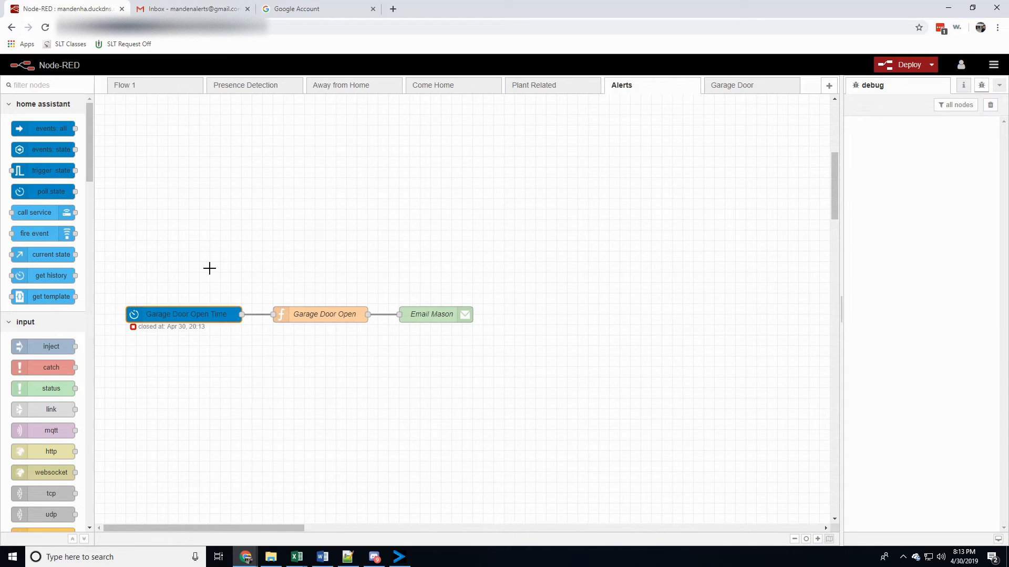
pyautogui.doubleClick(179, 314)
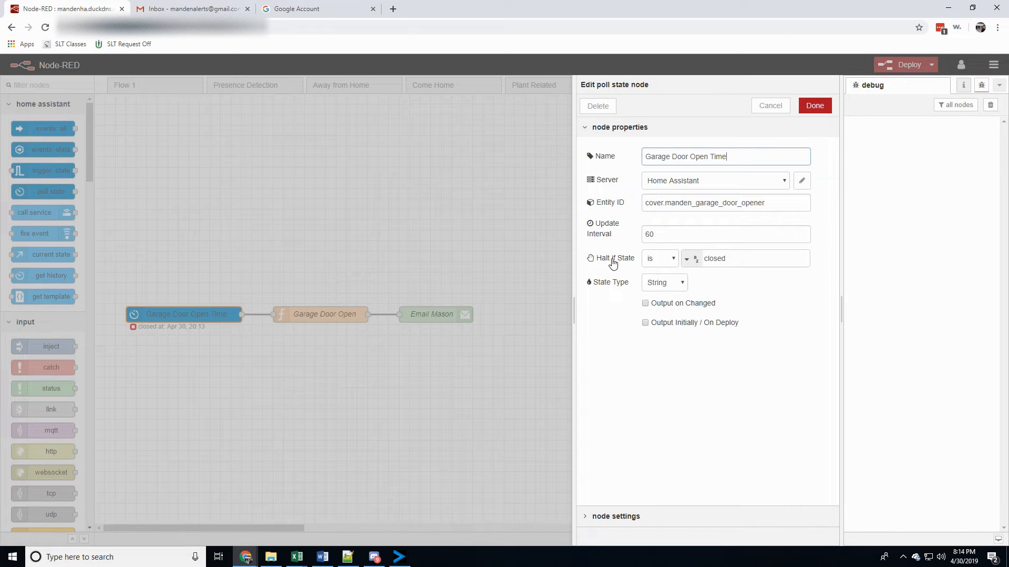
pyautogui.click(814, 106)
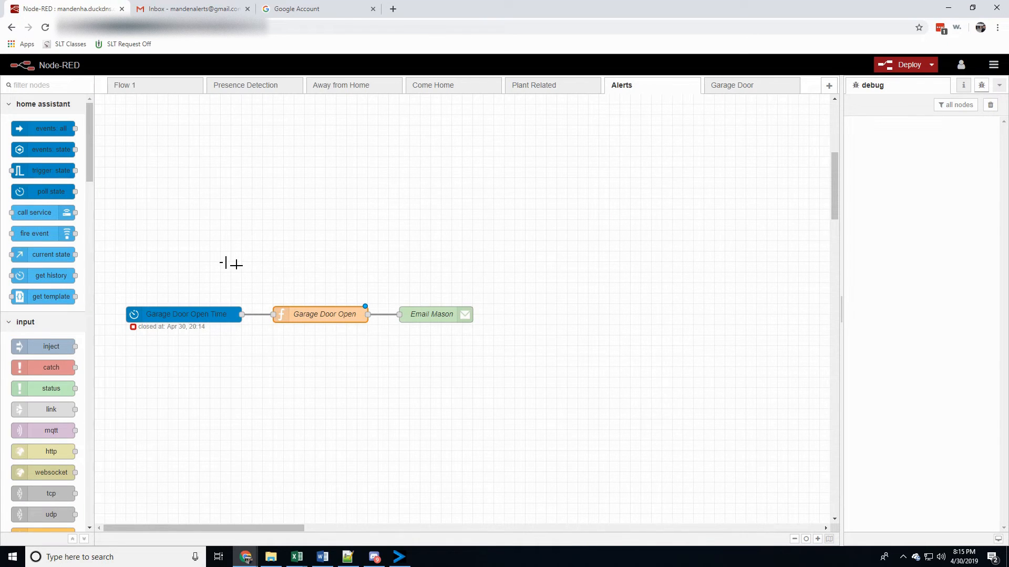
# Review the Garage Door Open function's code without saving changes, and check the settings of the email node connected to it.
pyautogui.doubleClick(333, 316)
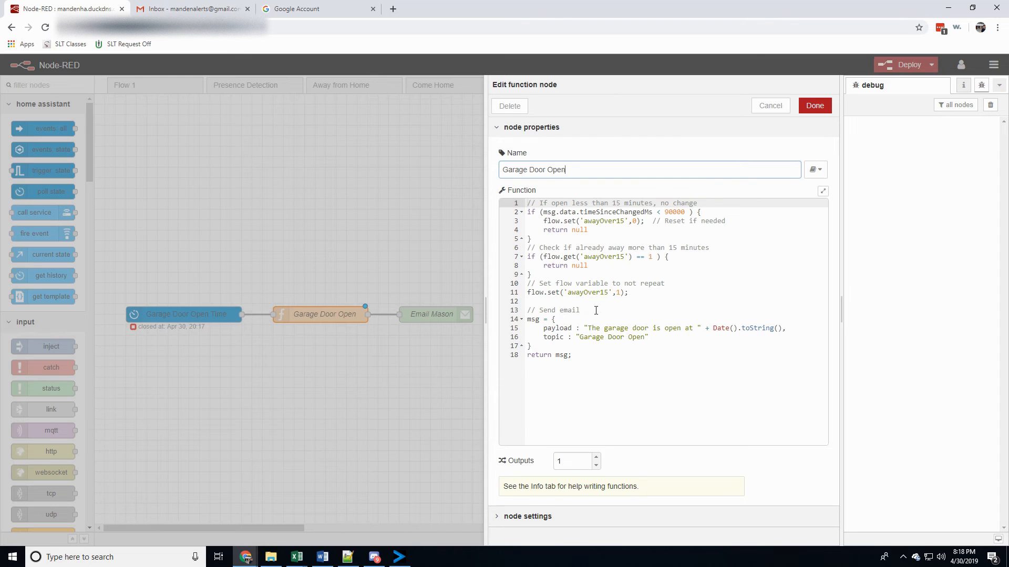
pyautogui.click(783, 328)
pyautogui.press('Delete')
pyautogui.click(769, 107)
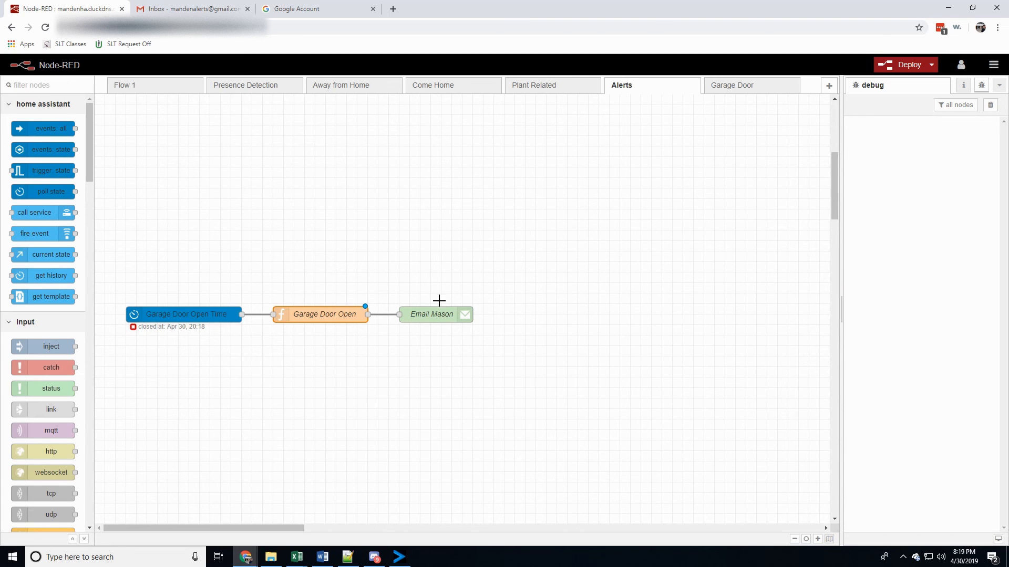
pyautogui.doubleClick(429, 311)
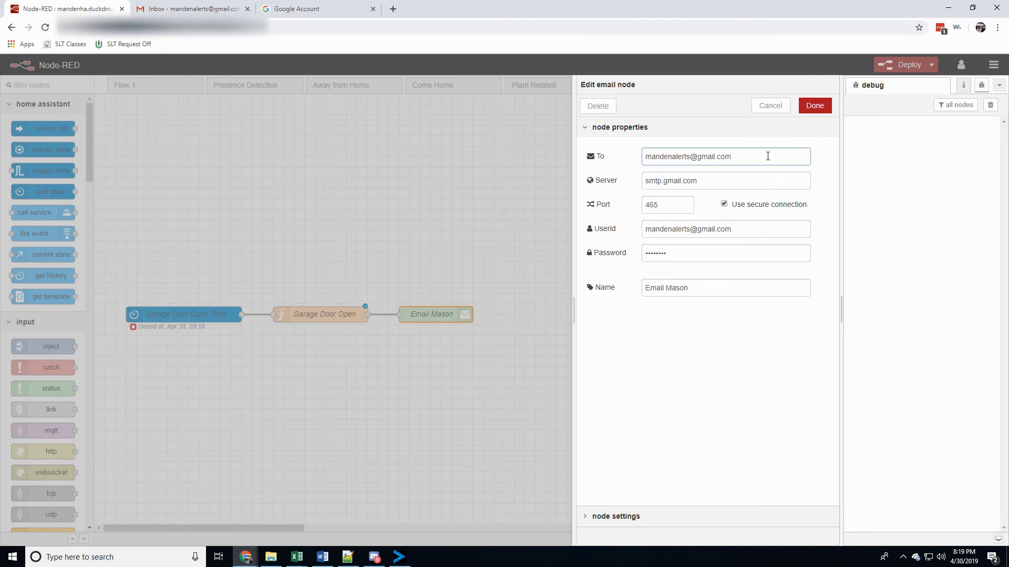
pyautogui.click(814, 107)
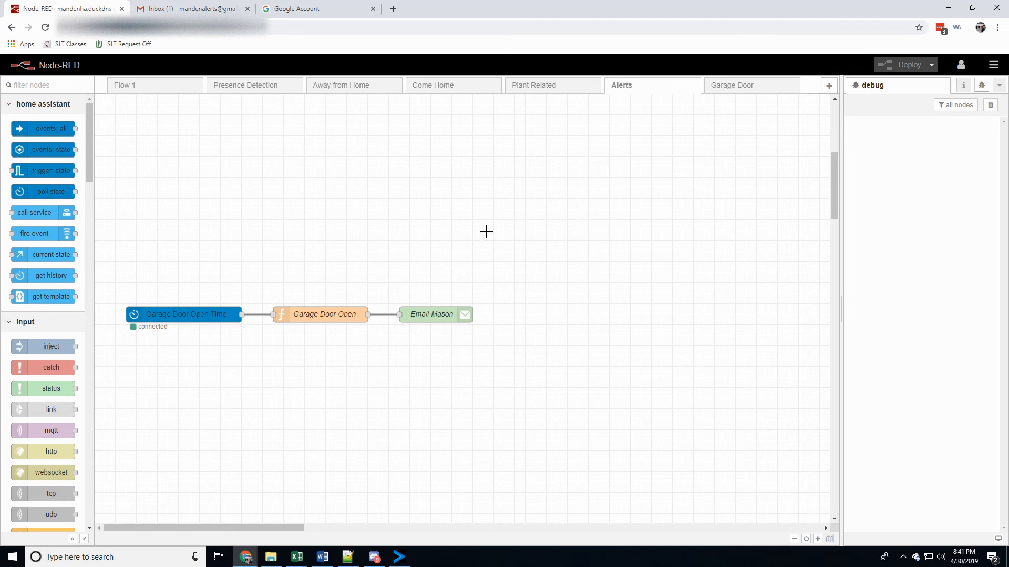
# Switch to the Gmail inbox and read the "Garage Door Open" alert message.
pyautogui.click(189, 9)
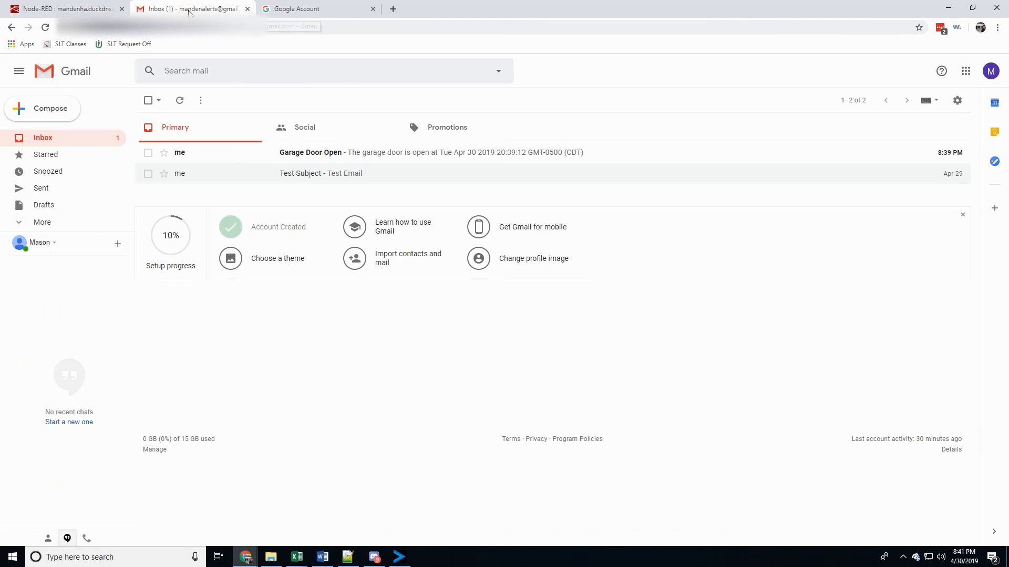
pyautogui.click(318, 158)
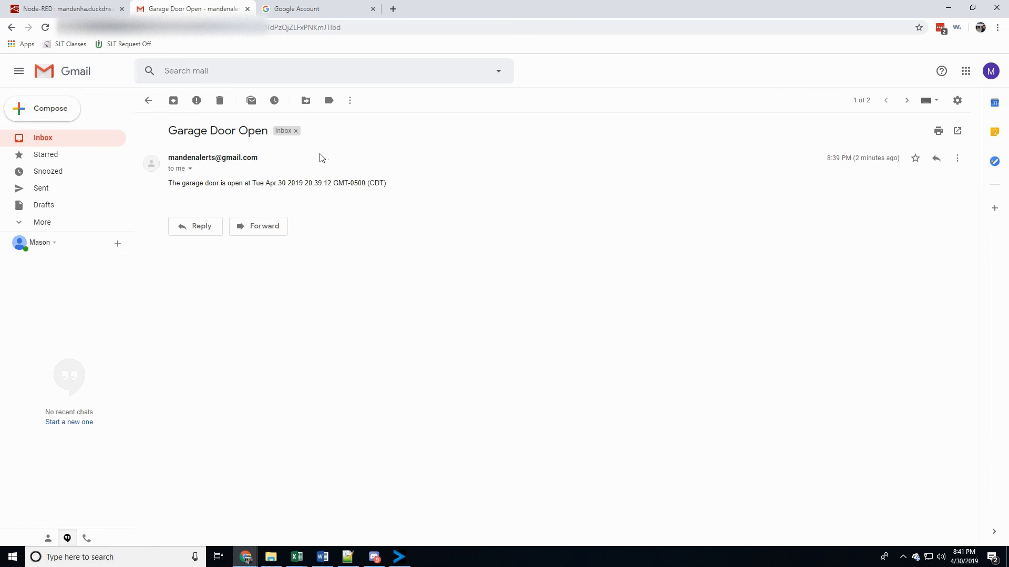